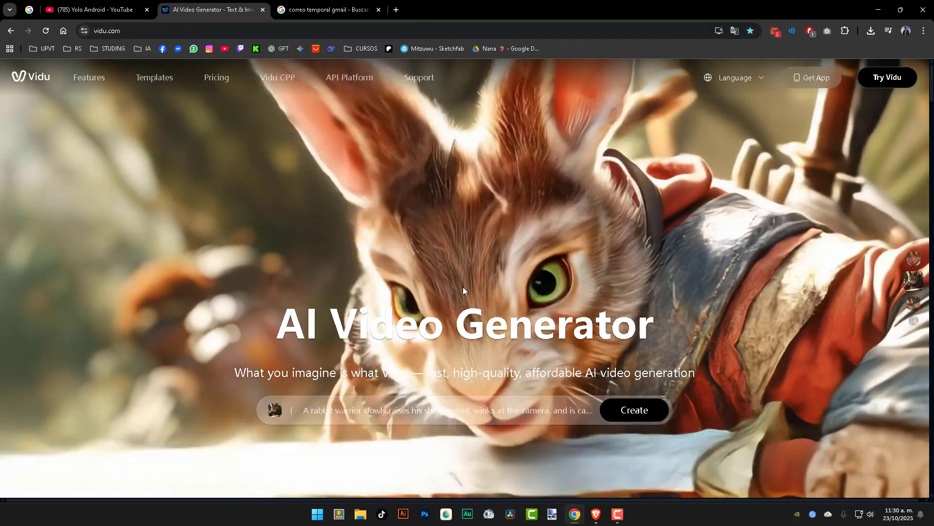
drag(417, 311, 277, 321)
click(488, 338)
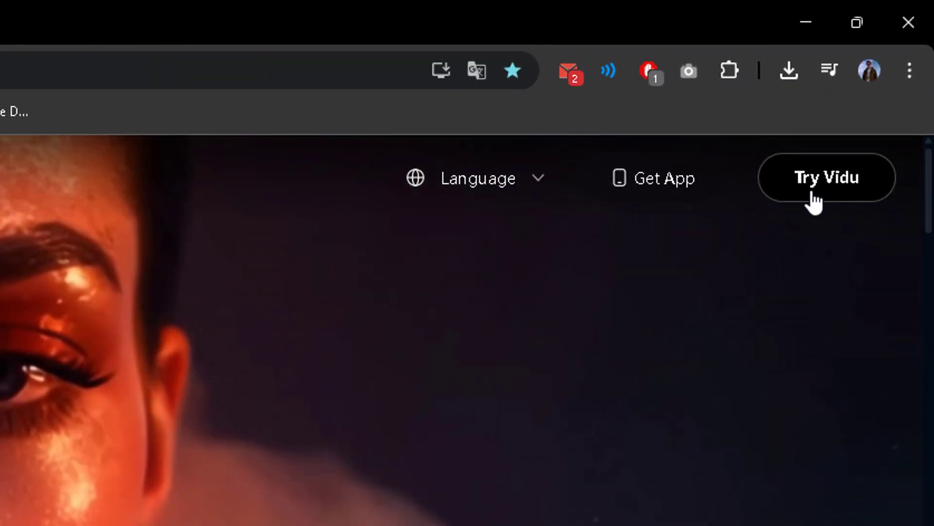
- Switch the website's language to Español
mouse_move(484, 183)
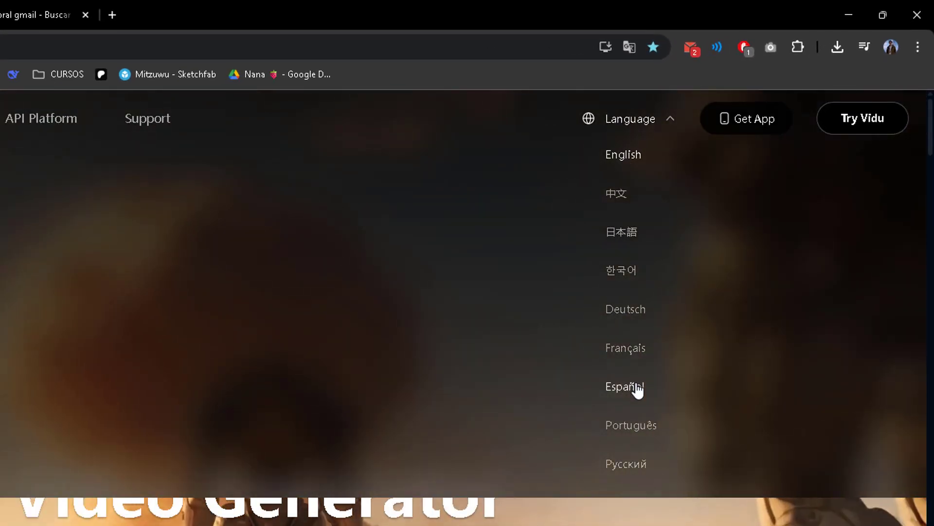
click(629, 385)
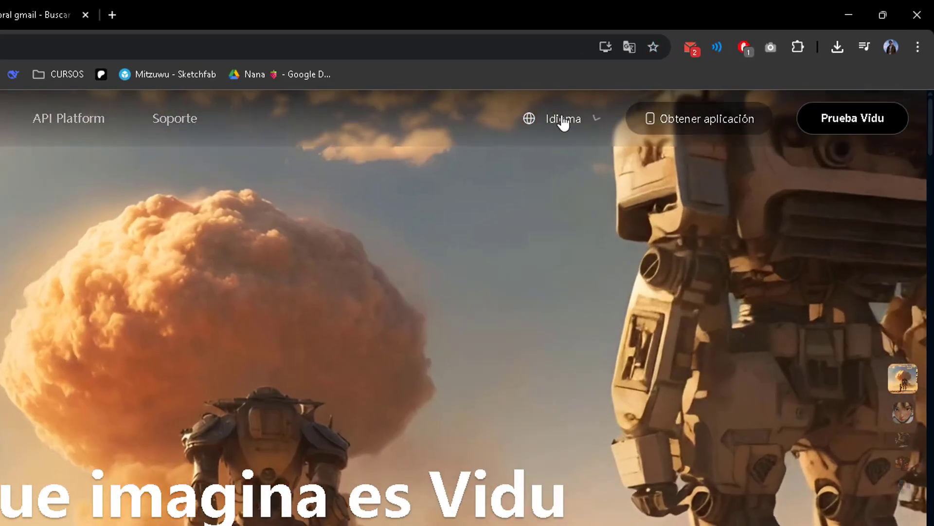
mouse_move(559, 119)
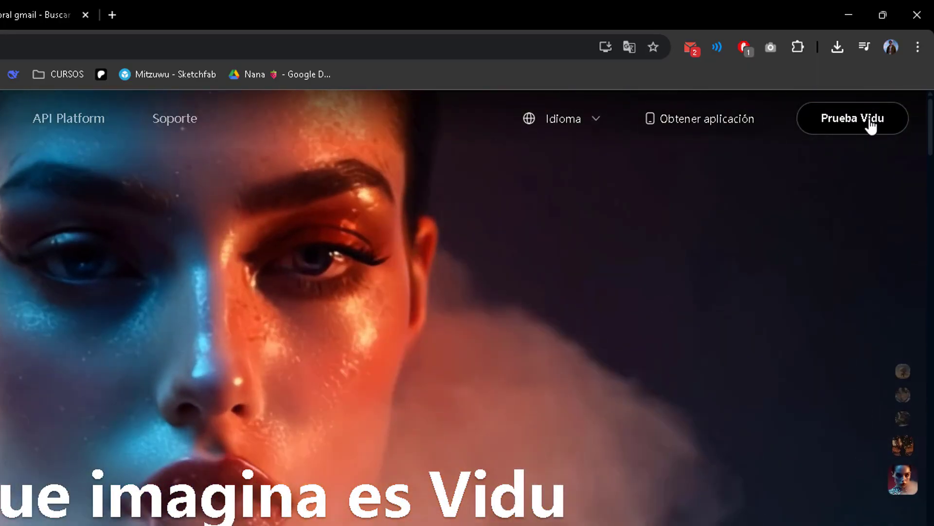
- Enter the Vidu creation workspace and dismiss the Q2 models announcement
click(871, 119)
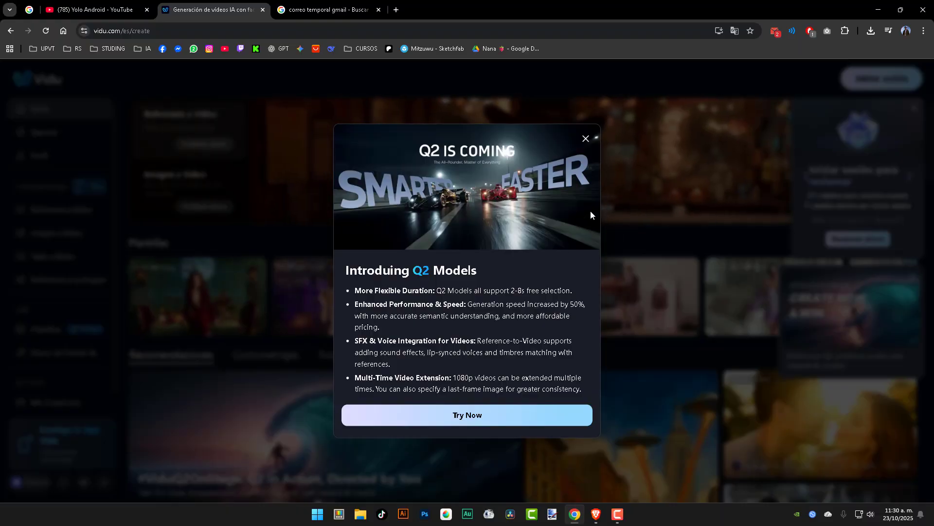
click(584, 142)
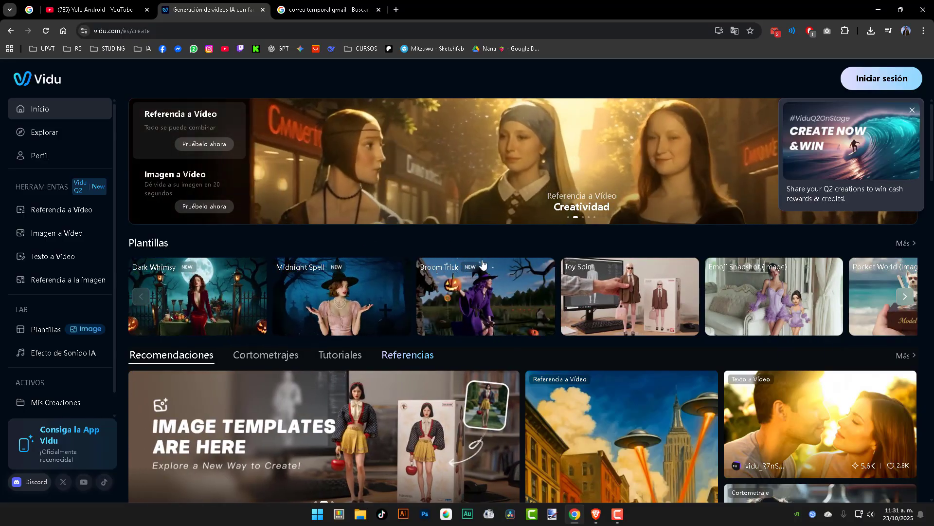
- Browse the templates and the recommended AI videos on the start page to examine what Vidu can generate
scroll(495, 277, down, 3)
scroll(487, 270, up, 2)
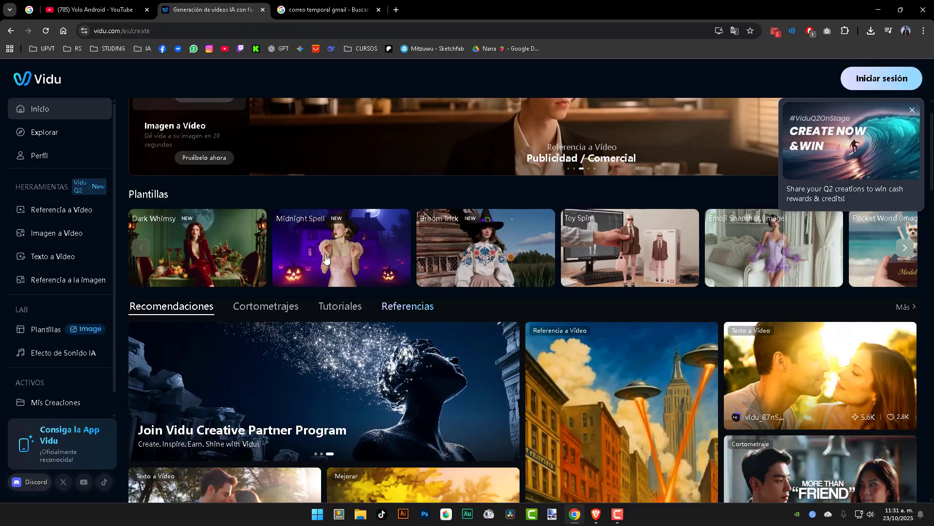
scroll(229, 220, down, 1)
scroll(481, 264, down, 7)
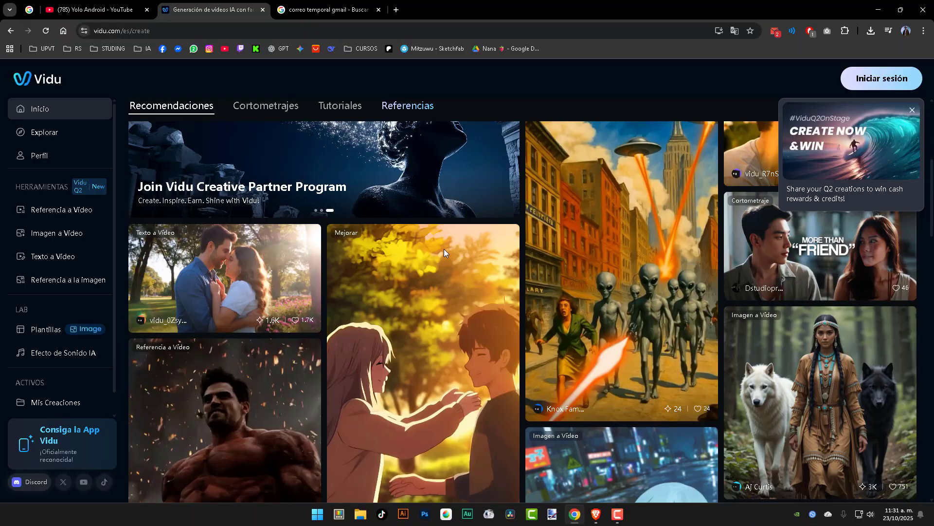
scroll(438, 264, up, 2)
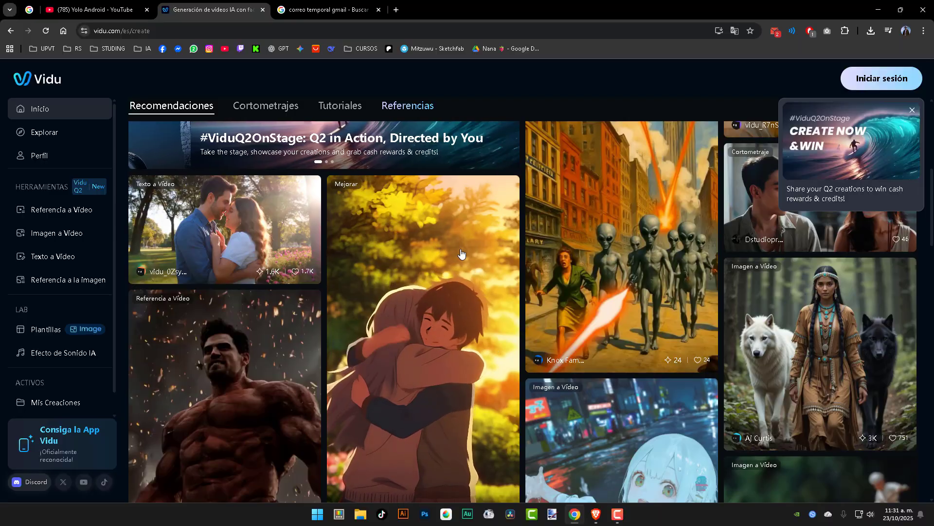
scroll(462, 263, down, 6)
scroll(217, 236, up, 3)
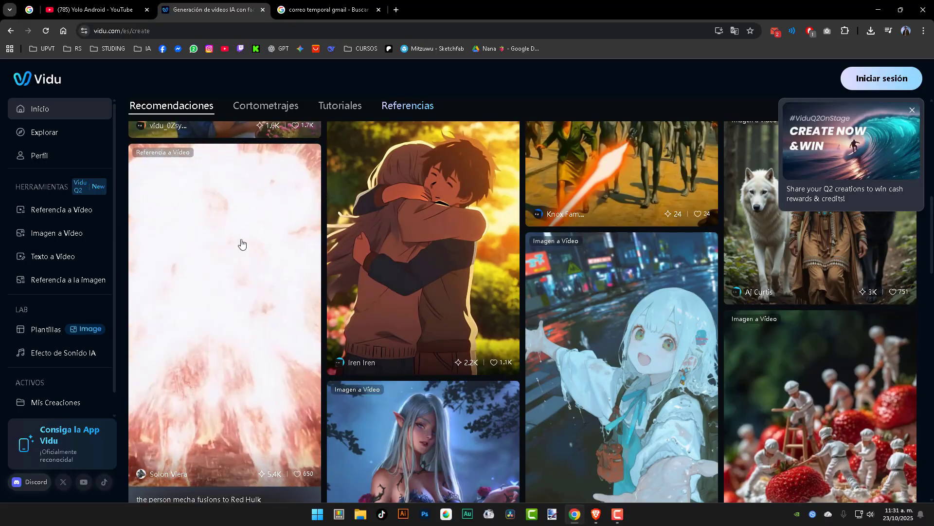
scroll(436, 290, down, 6)
scroll(441, 281, down, 6)
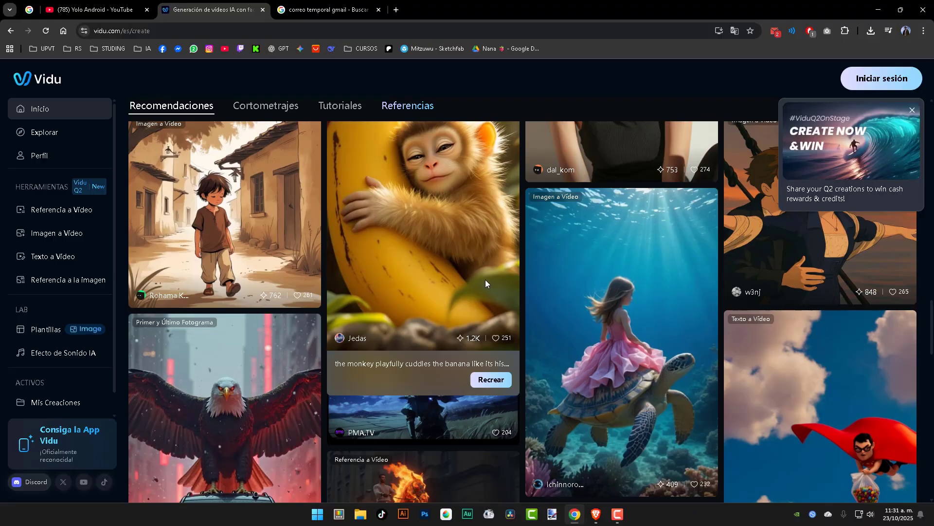
scroll(485, 280, up, 4)
scroll(486, 279, down, 13)
scroll(485, 279, up, 2)
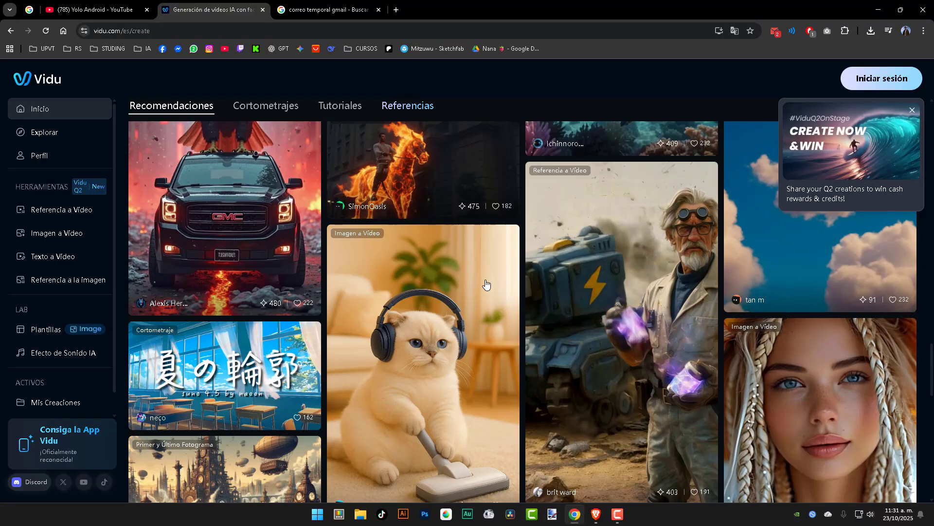
scroll(486, 279, up, 5)
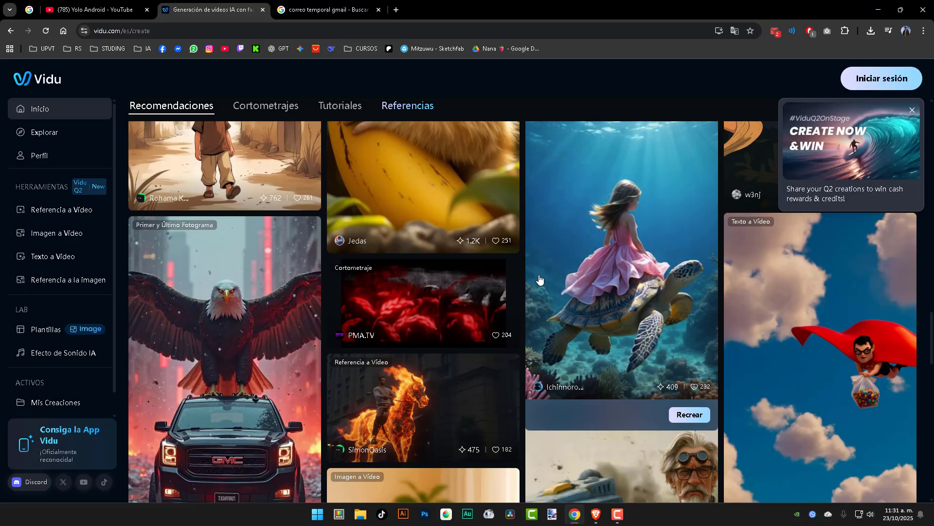
mouse_move(543, 267)
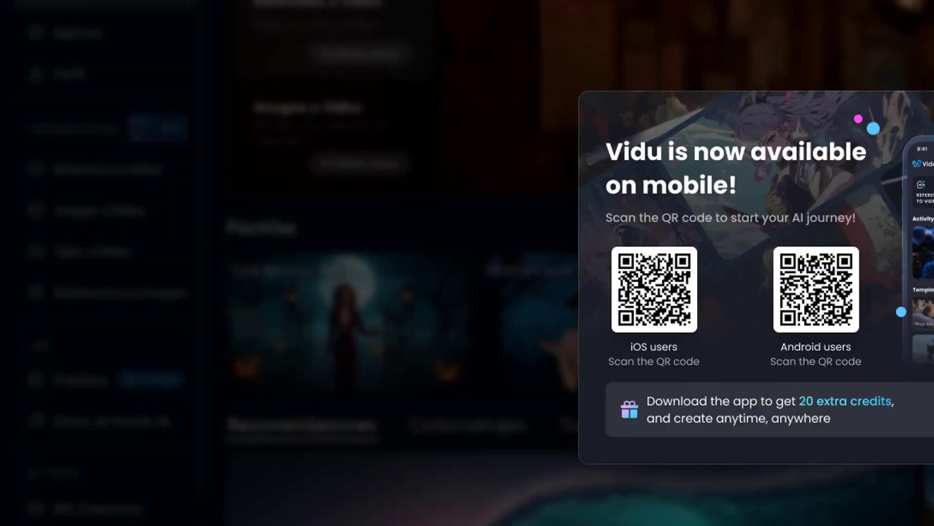
- Open the Imagen a Vídeo tool, dismissing the welcome and tutorial pop-ups
click(129, 202)
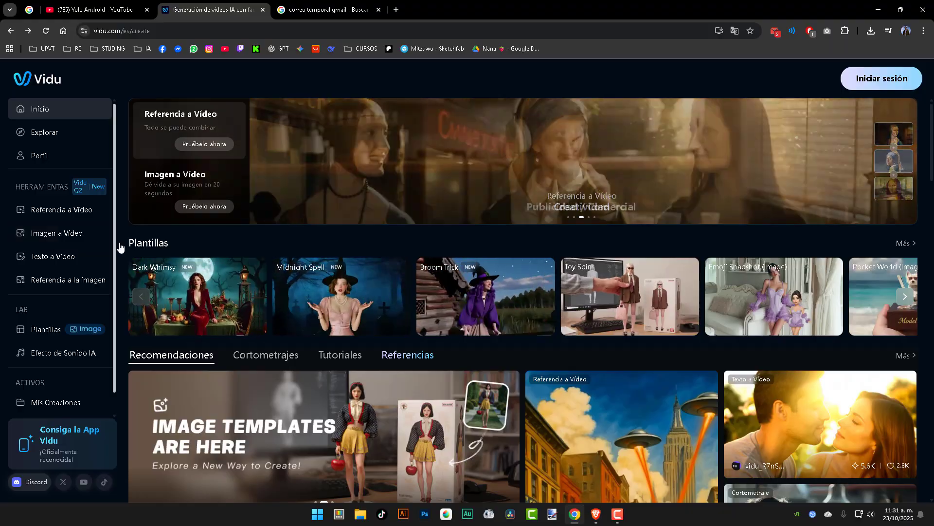
click(72, 233)
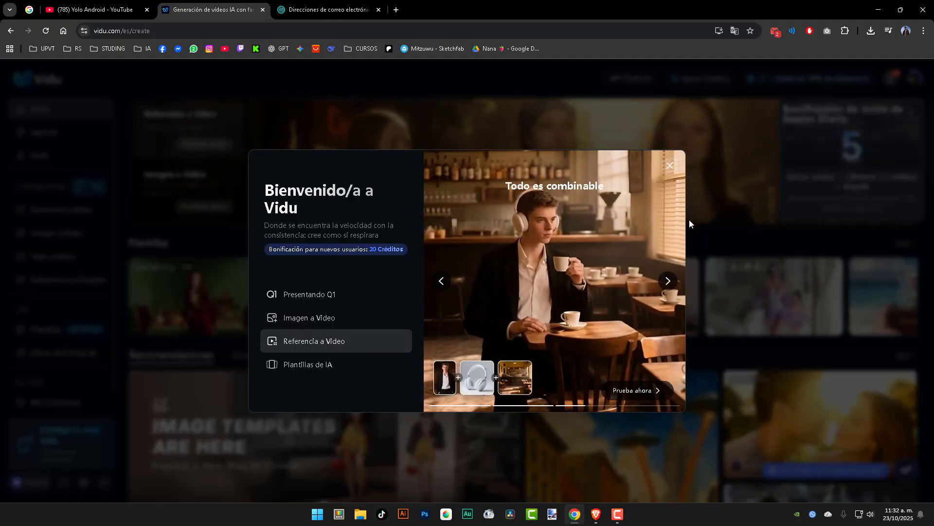
click(670, 165)
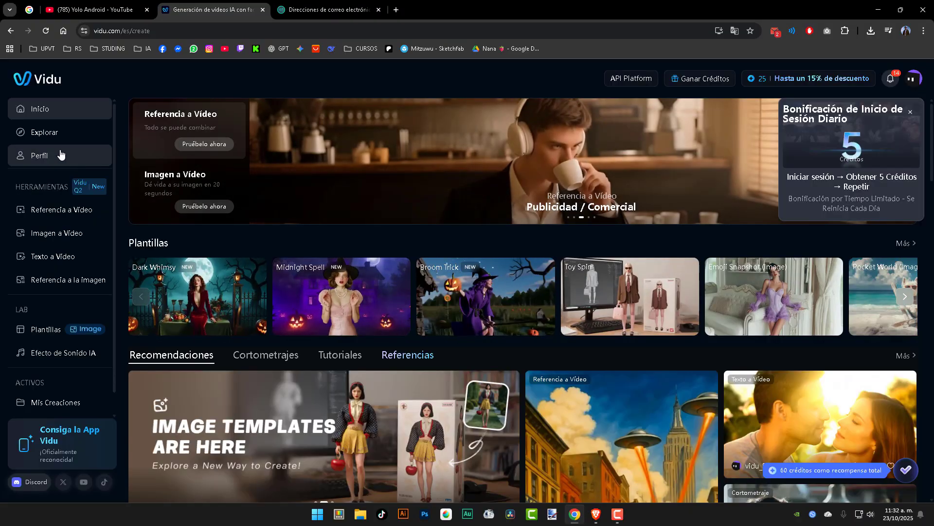
click(57, 233)
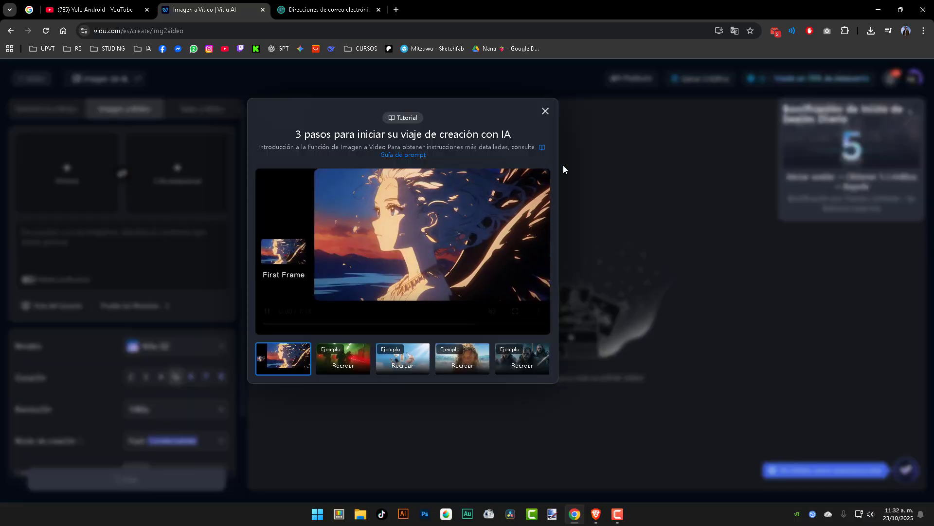
click(545, 110)
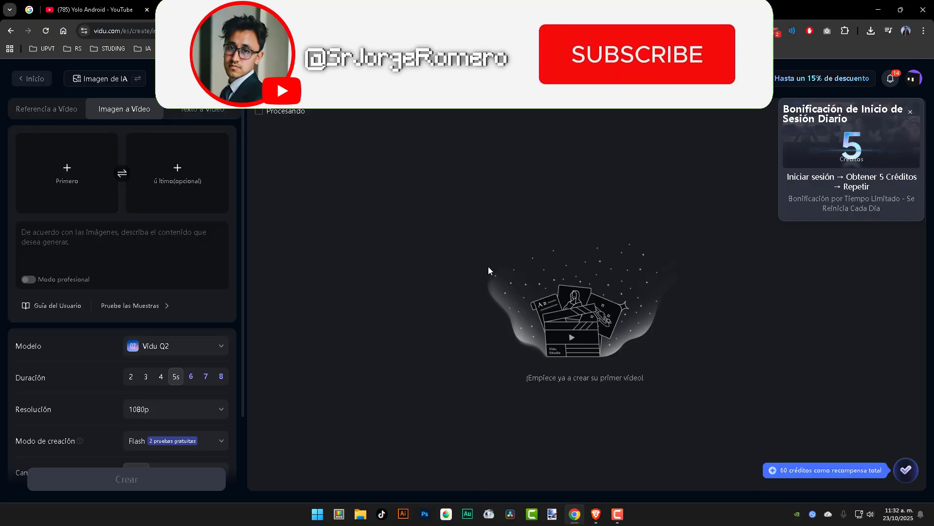
- Minimise the browser windows and line up the images N1, N2 and N12 on the desktop
click(873, 7)
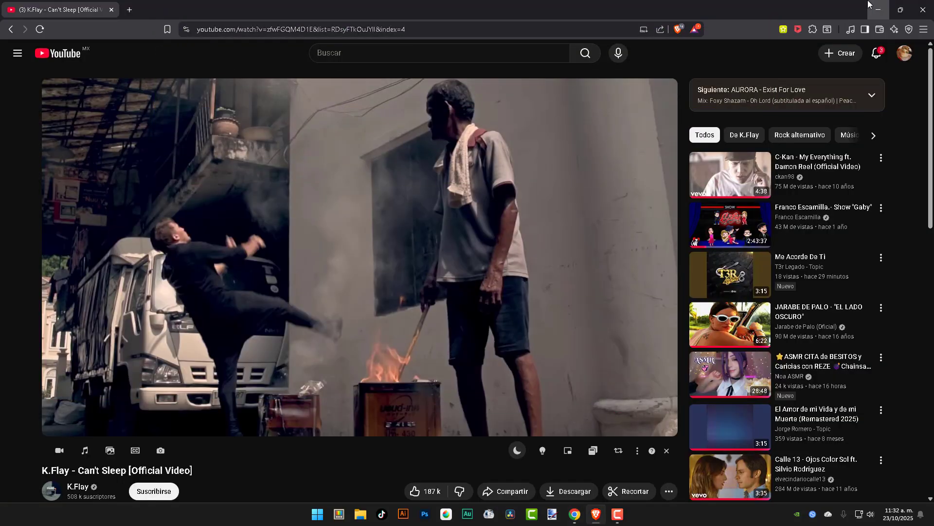
click(870, 6)
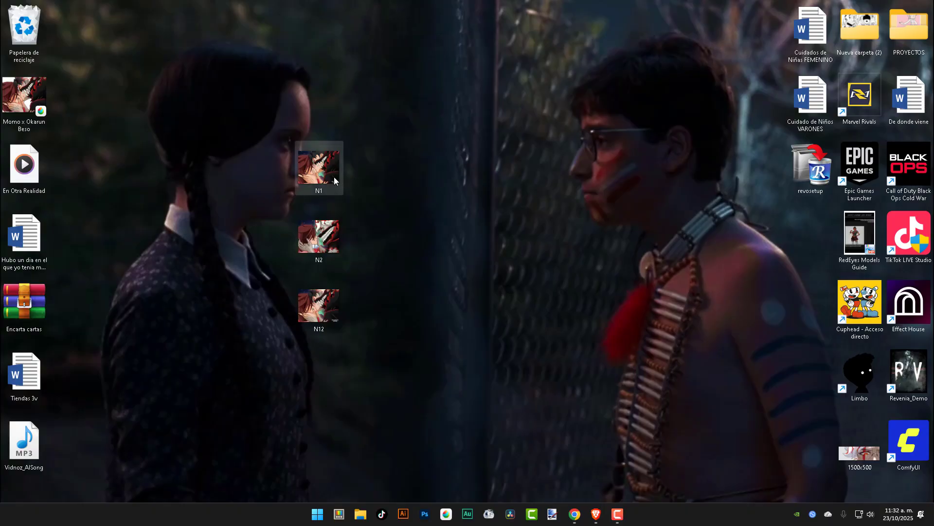
drag(238, 221, 175, 174)
drag(319, 236, 157, 247)
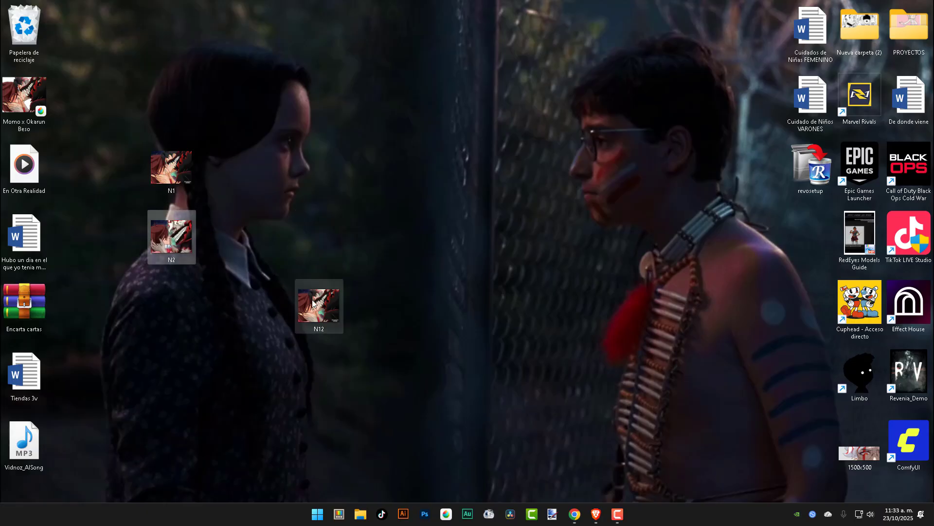
- View the images N1.png and N2.png from the desktop, closing each preview after inspecting it
double_click(172, 168)
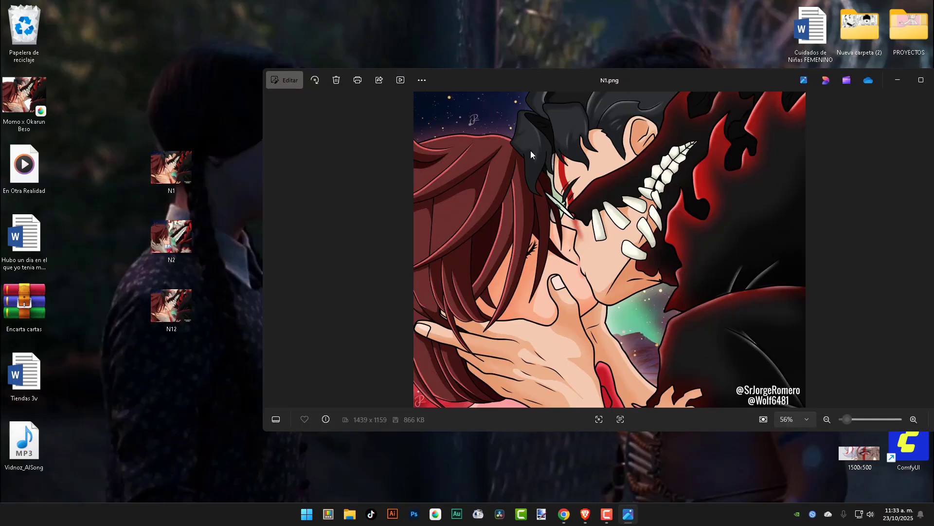
double_click(171, 256)
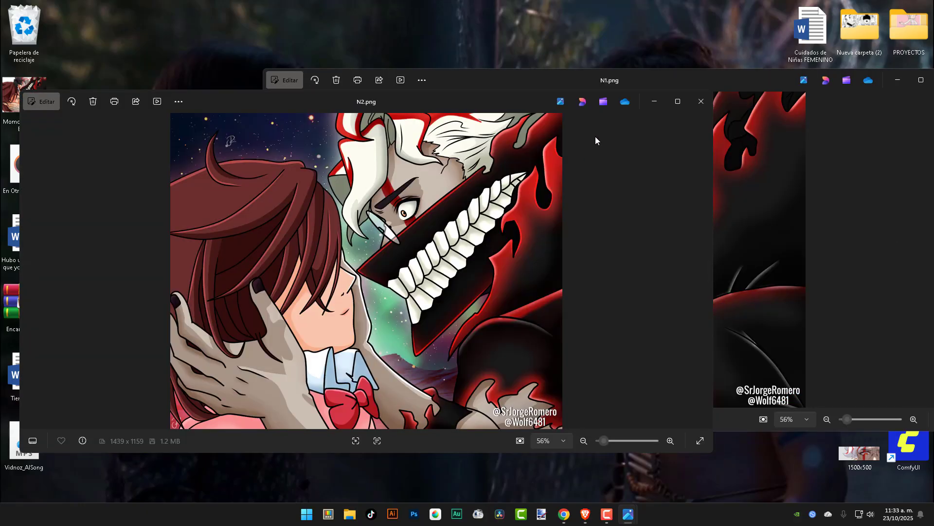
click(706, 106)
drag(681, 78, 498, 106)
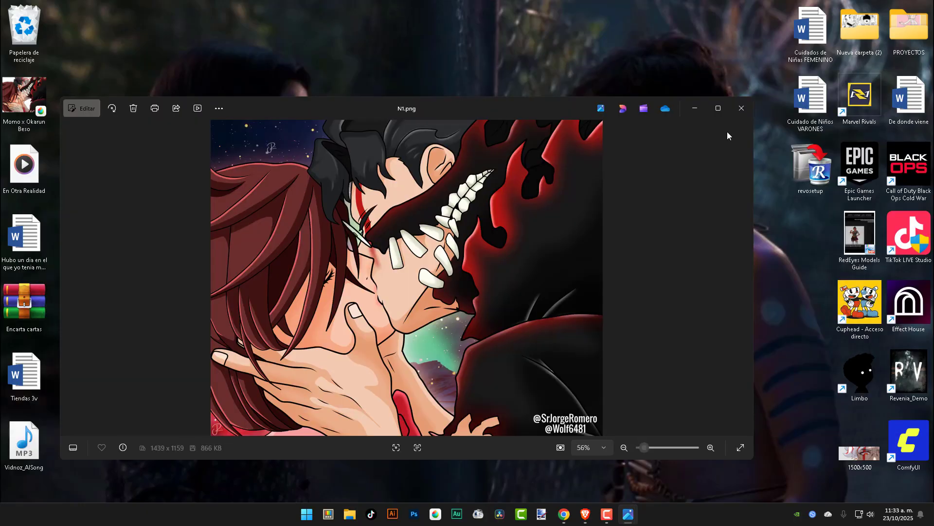
click(741, 108)
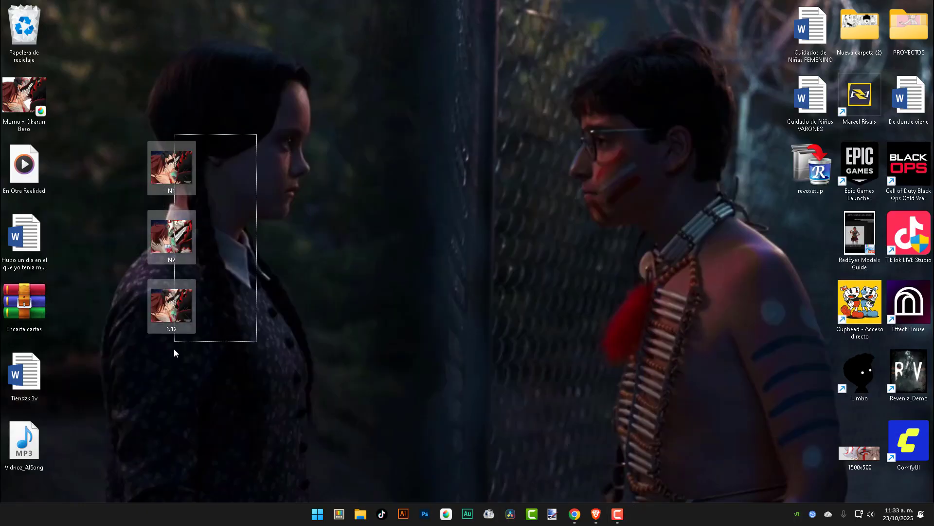
- Return to Vidu in Chrome and upload N2 as the first frame and N12 as the last frame
click(573, 512)
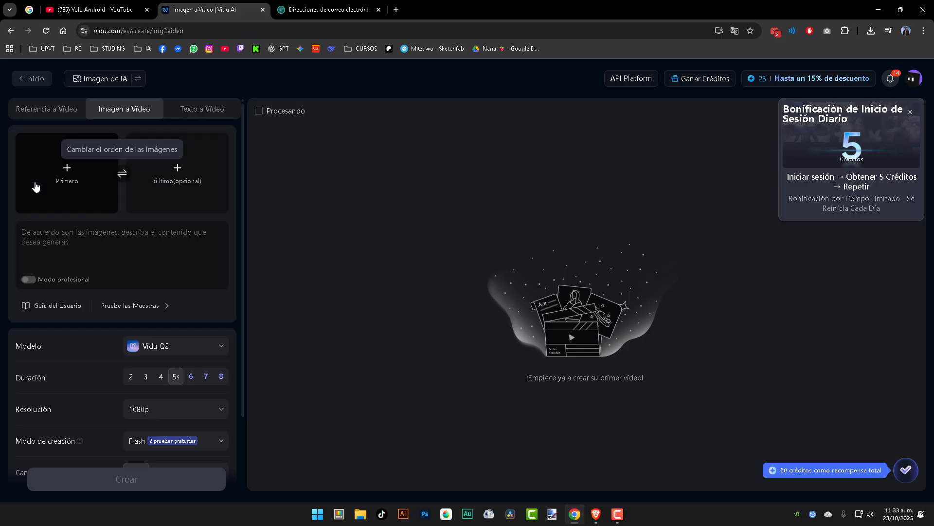
click(75, 183)
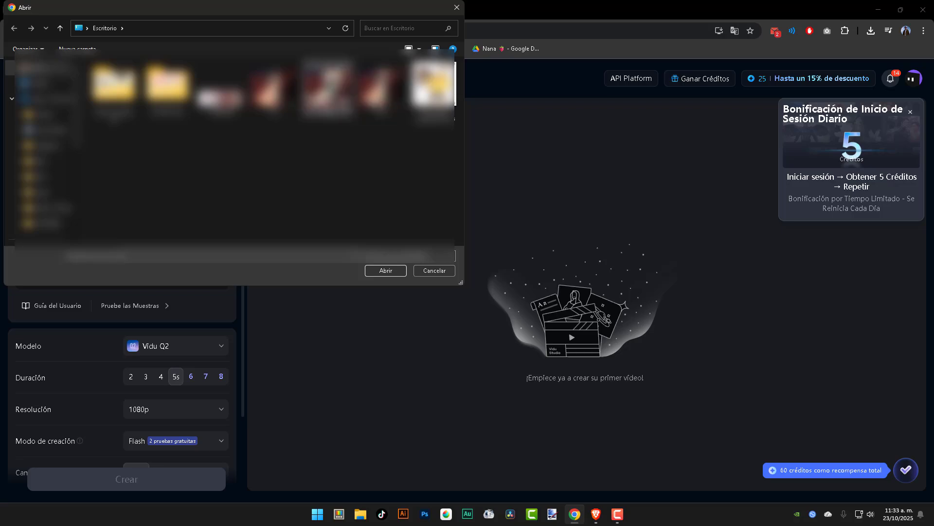
key(Escape)
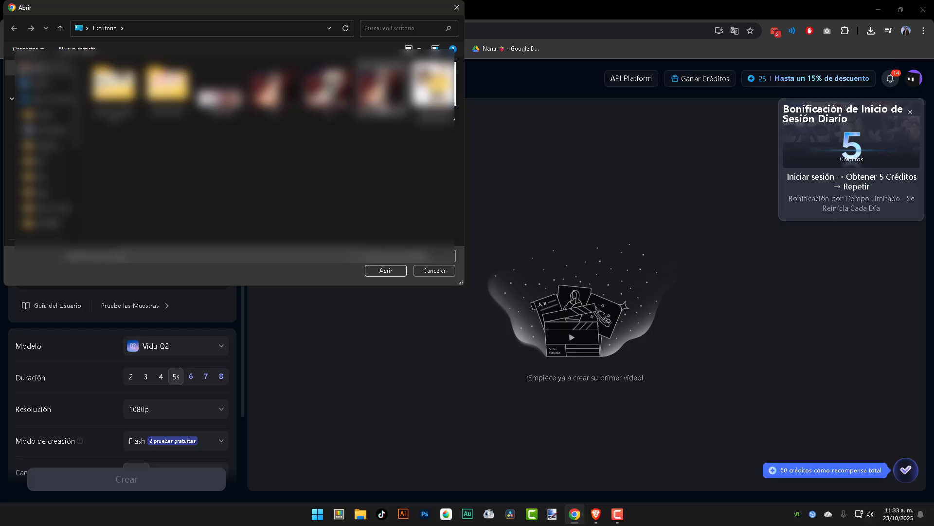
key(Escape)
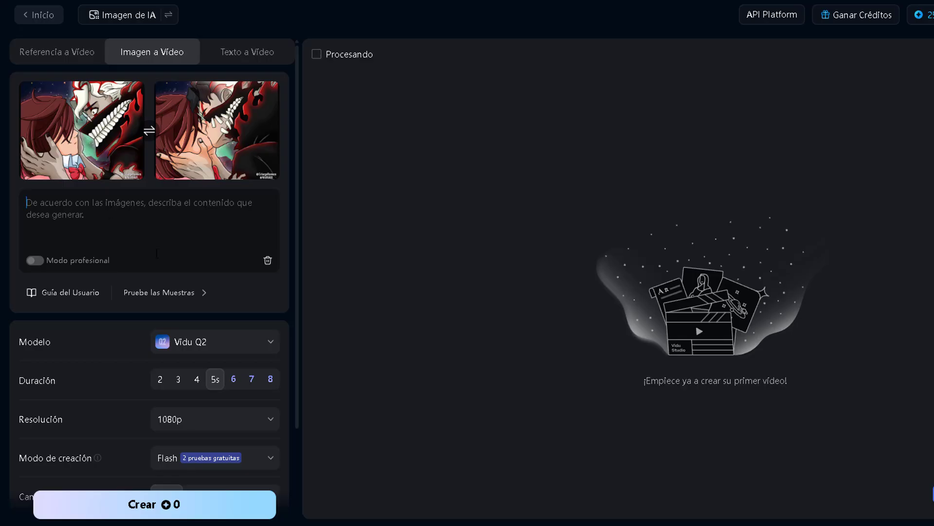
- Review the available models and resolution options for the image-to-video generation
scroll(192, 387, down, 2)
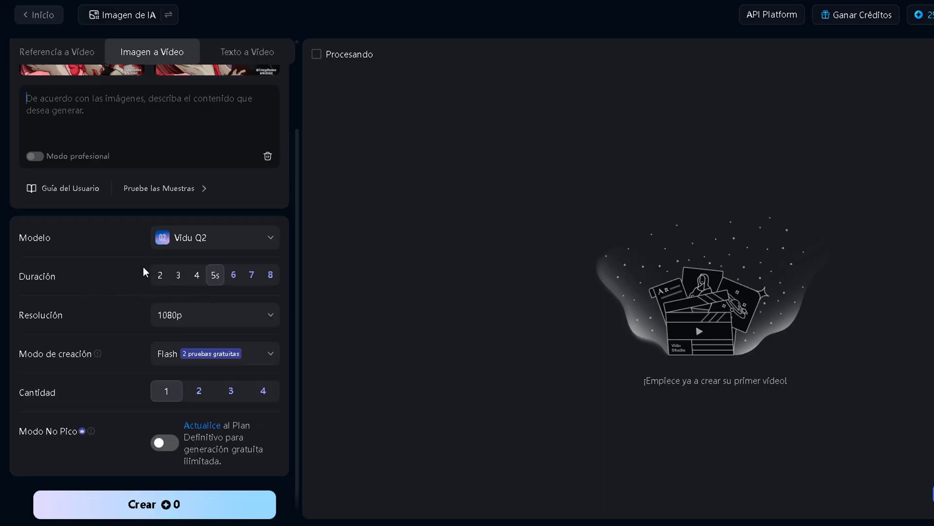
click(214, 243)
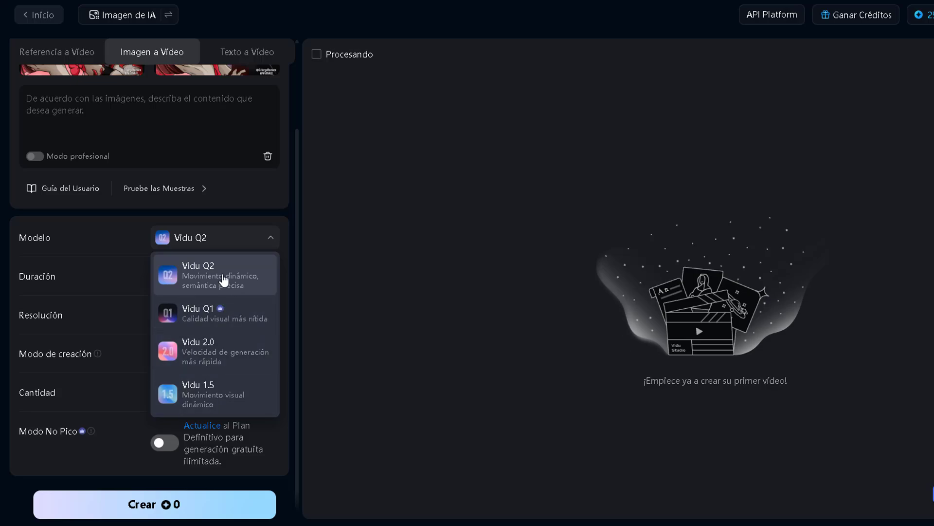
click(204, 235)
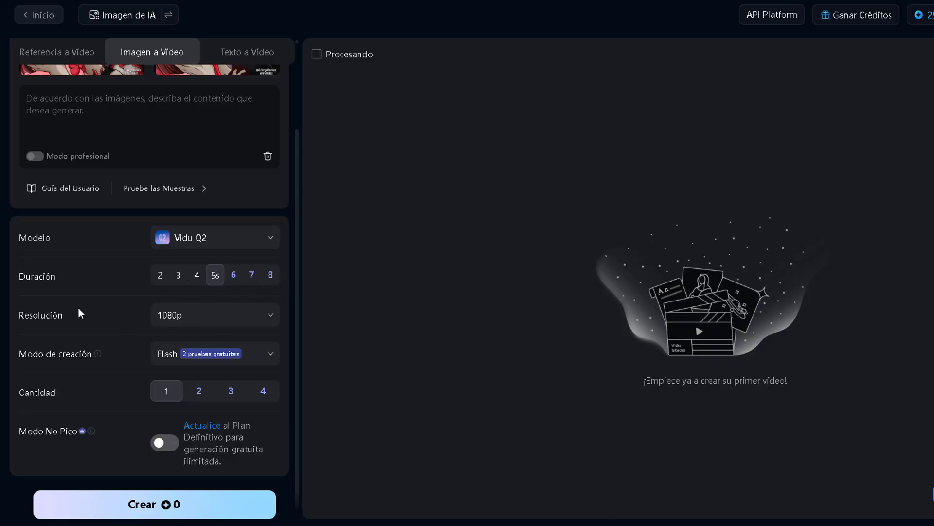
click(229, 321)
click(129, 326)
- Generate one 5-second 1080p video from the two frames with the Vidu Q2 model in Flash mode
click(137, 514)
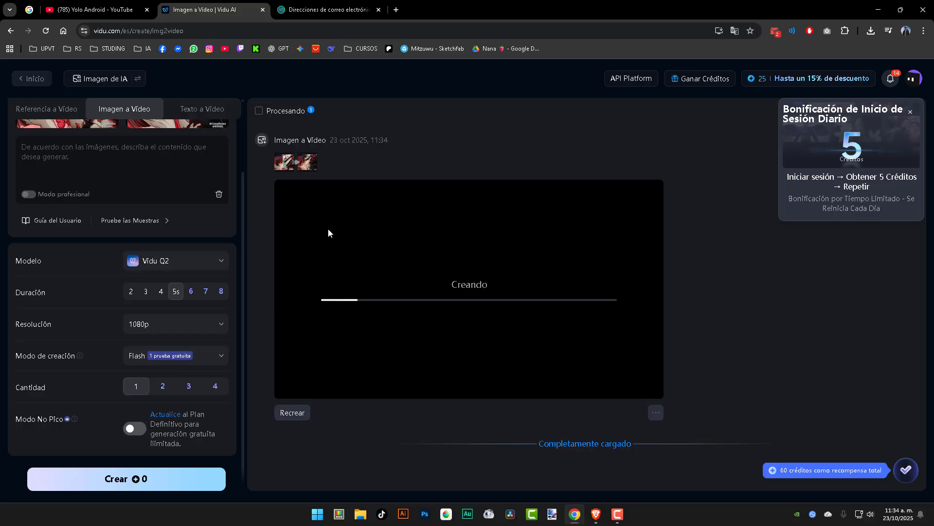
scroll(131, 193, up, 2)
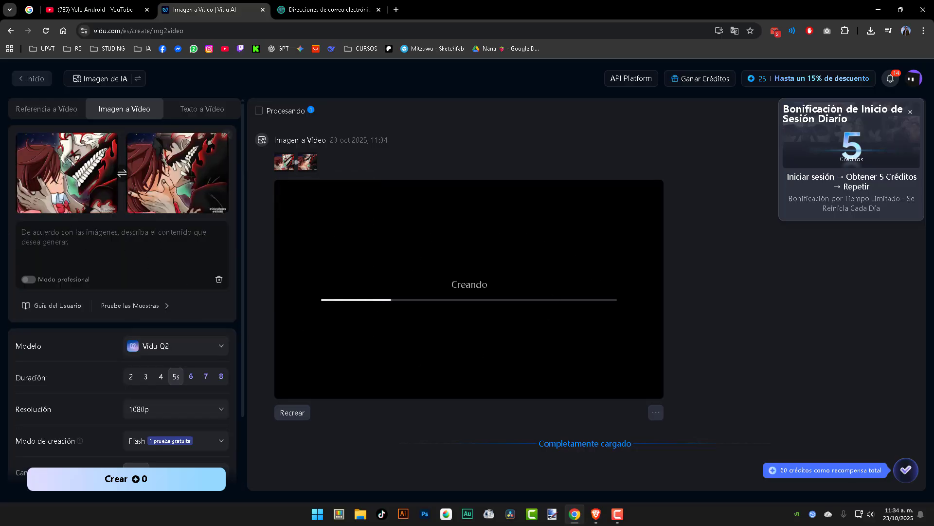
- Review the generated transition video in its detail view and check the watermark options offered for downloading it
mouse_move(169, 204)
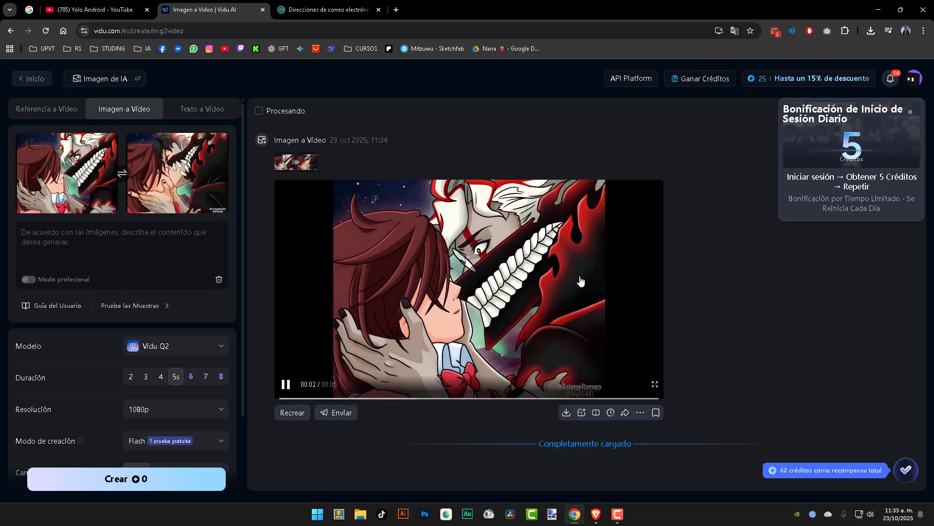
click(556, 324)
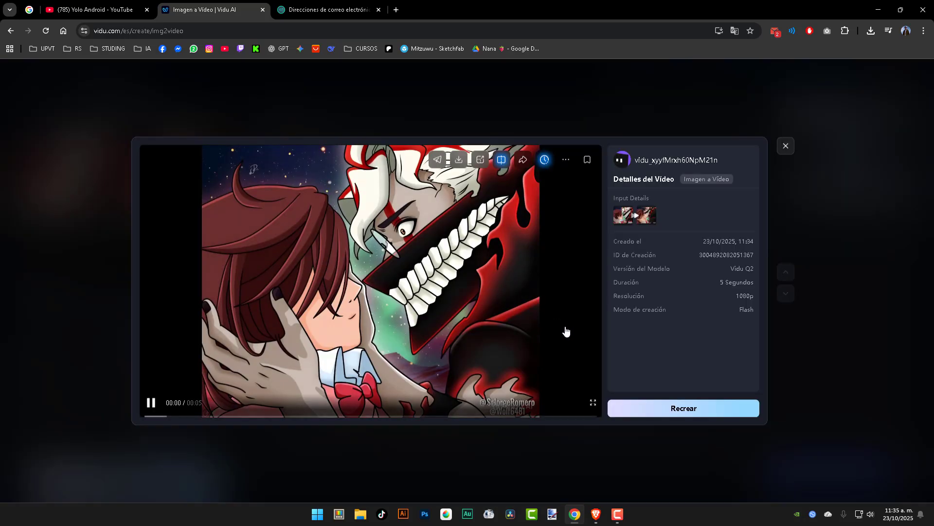
click(771, 163)
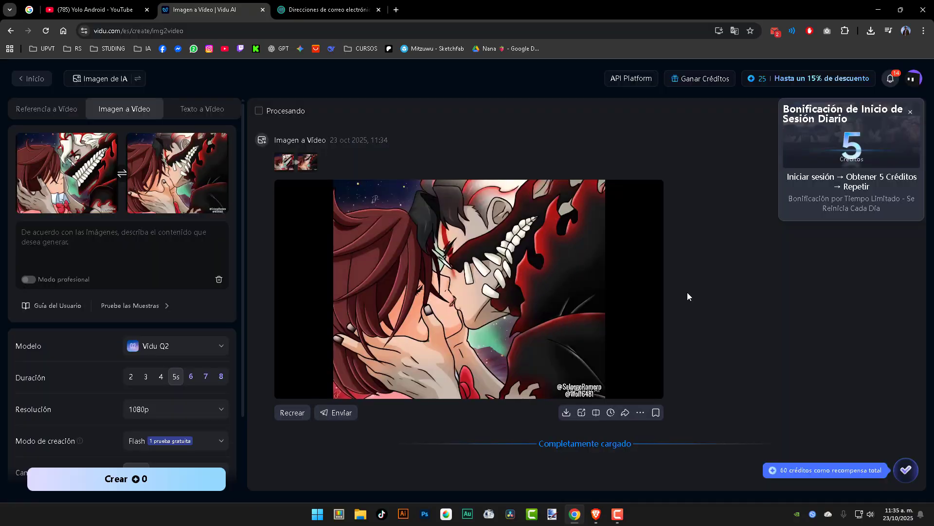
click(640, 412)
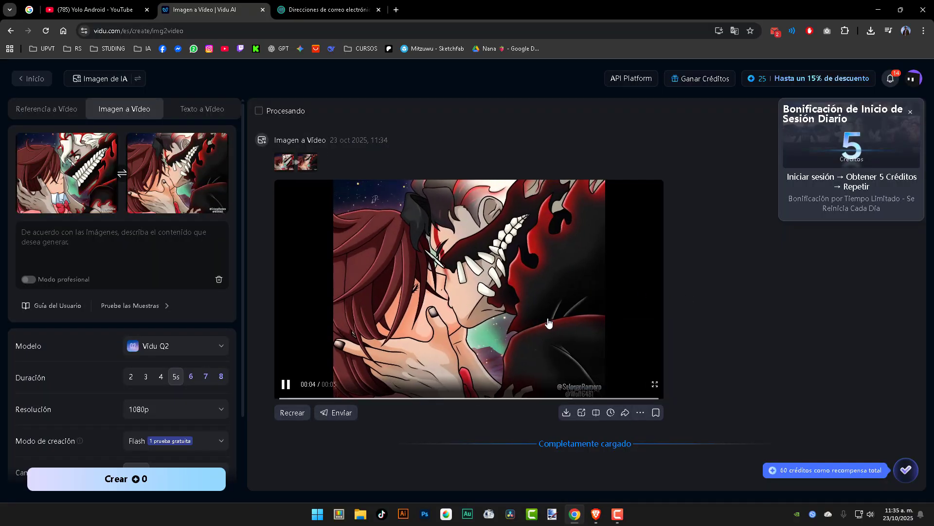
click(530, 275)
click(771, 150)
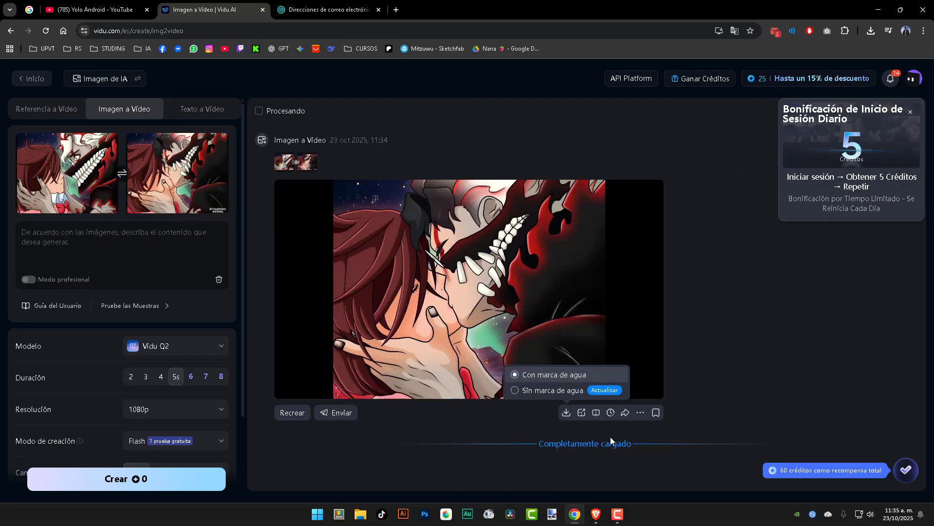
- Copy the share link of the generated video
click(625, 413)
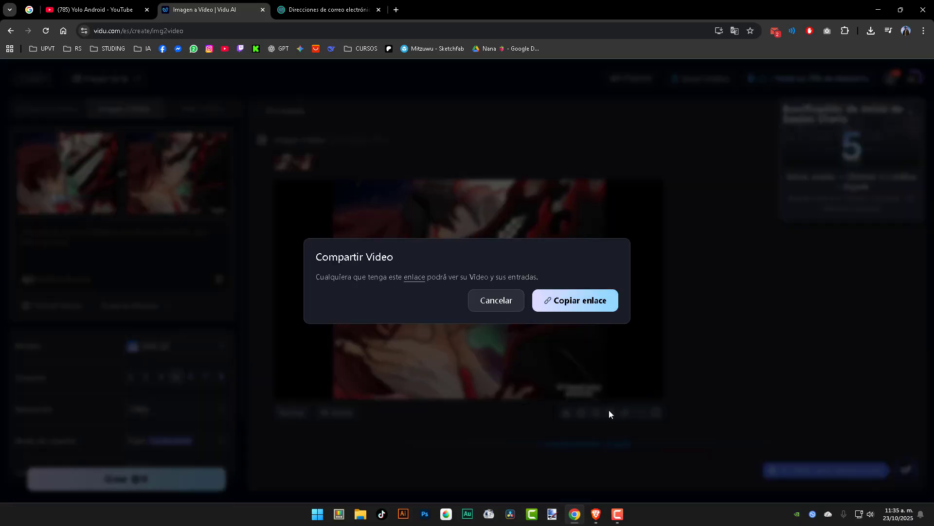
click(604, 301)
click(443, 190)
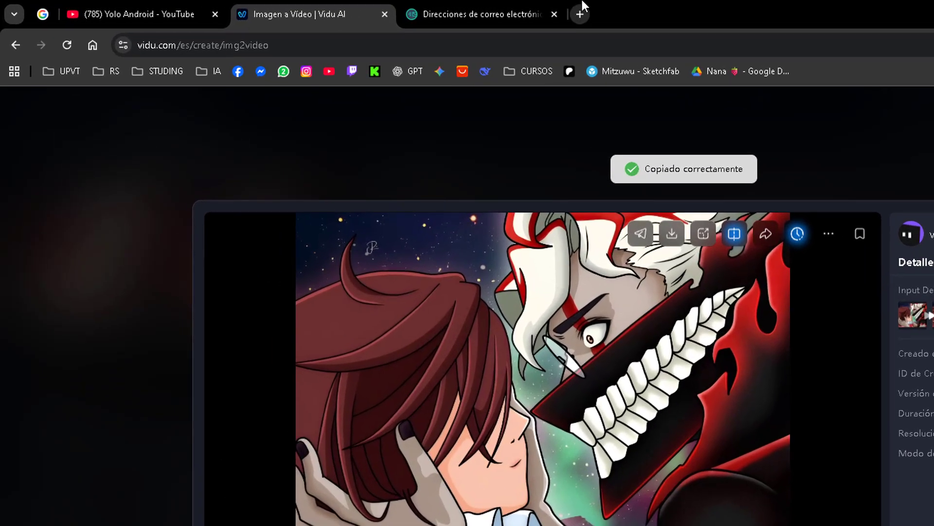
- Search Google for "descargar videos online" in a new browser tab and open the SaveFrom.net result
click(580, 13)
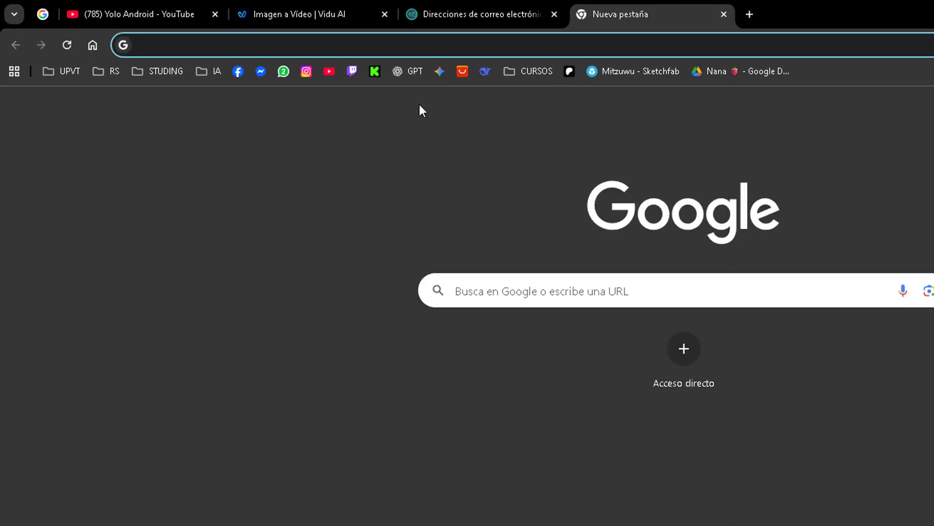
text(des)
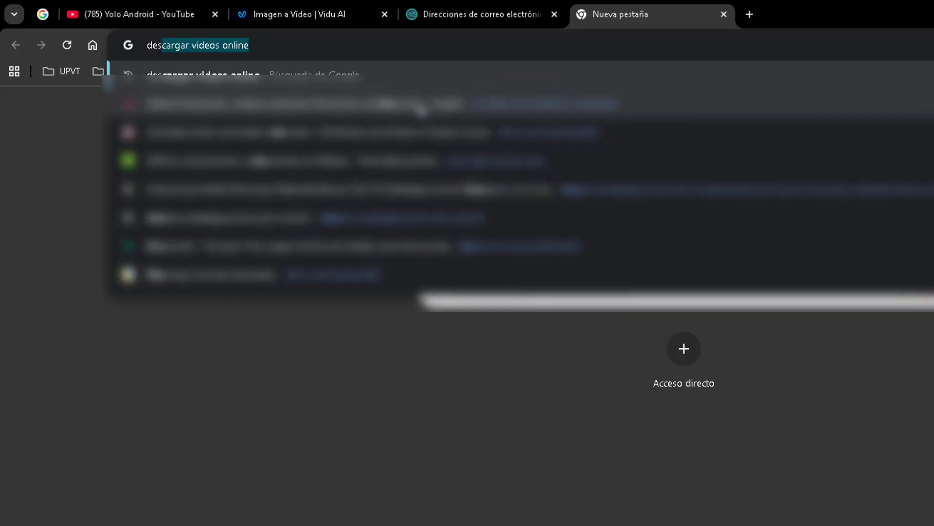
key(Return)
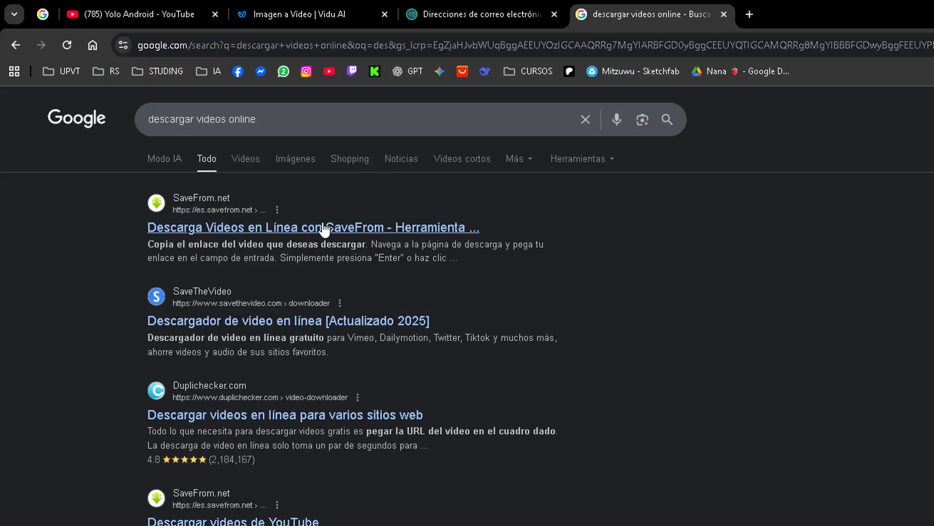
click(350, 228)
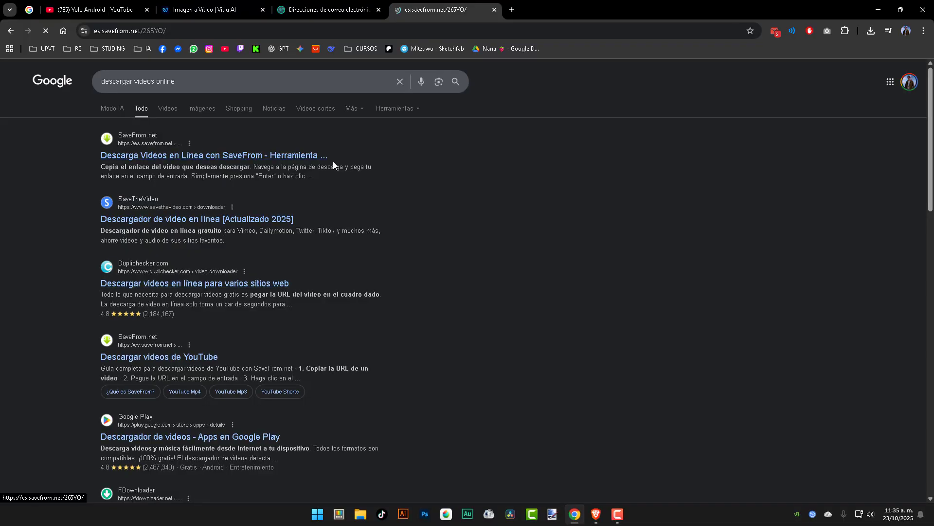
- Paste the Vidu share link into SaveFrom.net as plain text and download the video as MP4
right_click(368, 183)
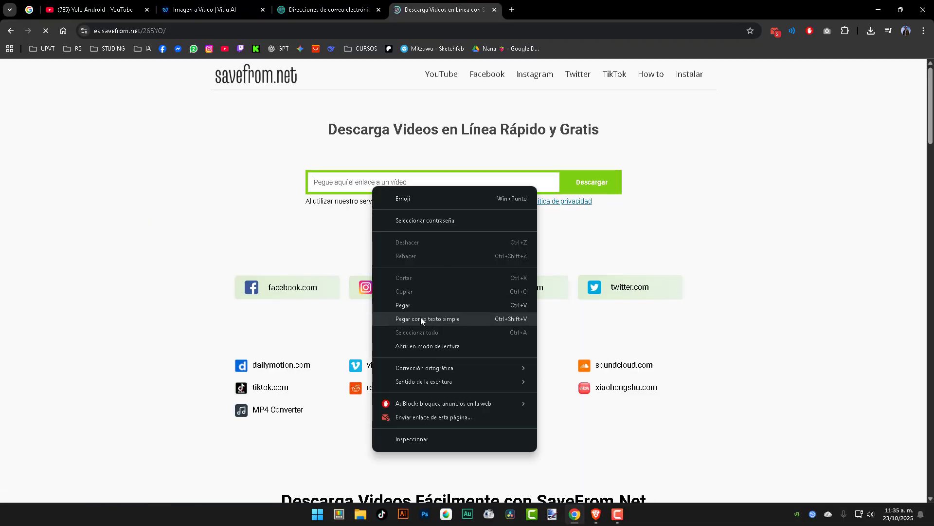
click(420, 318)
click(603, 181)
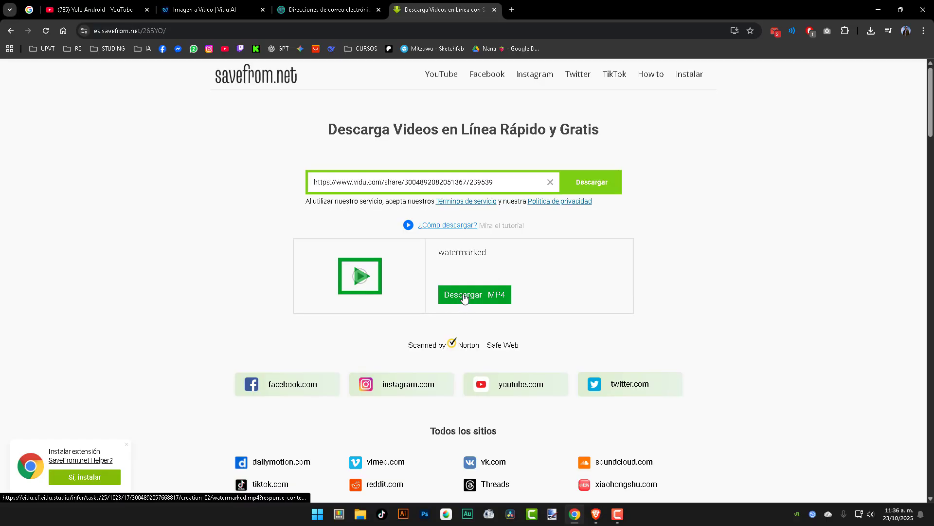
click(464, 299)
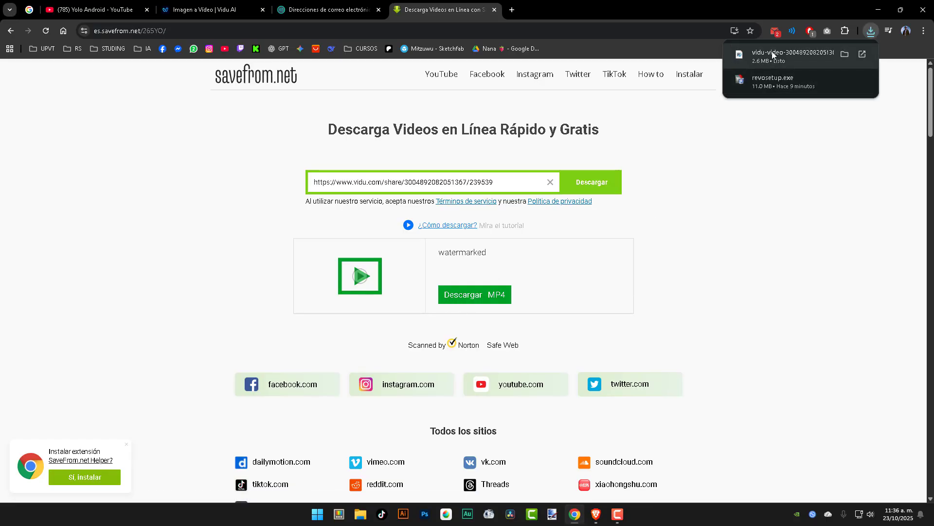
- Place the downloaded video beside the N2 image on the desktop, play it to check it, and close the player
click(878, 9)
drag(73, 27, 303, 239)
double_click(303, 238)
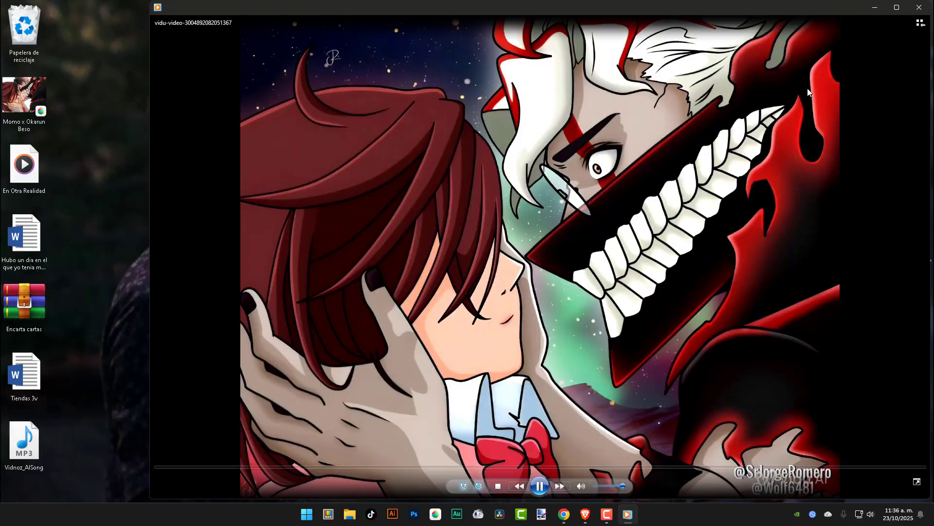
click(919, 7)
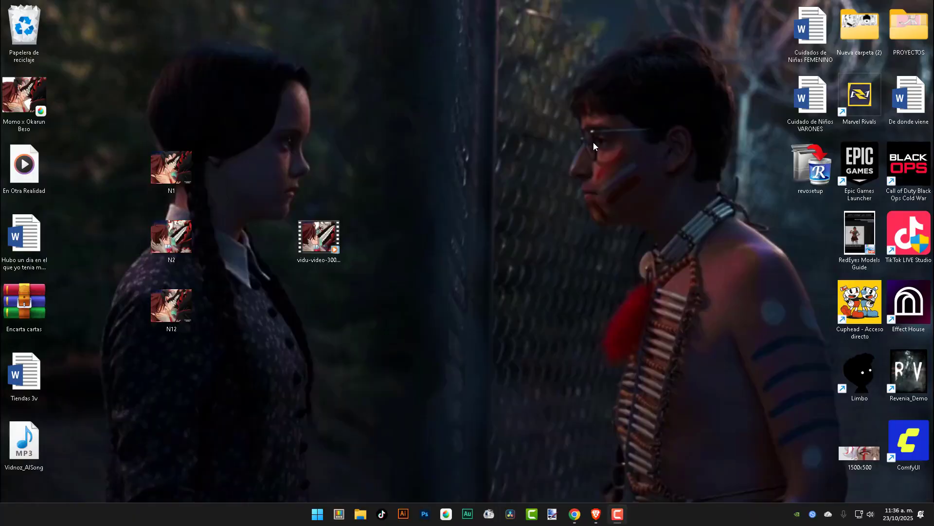
- Switch back to Chrome and return to Vidu's Imagen a Vídeo page with the generated video
click(575, 514)
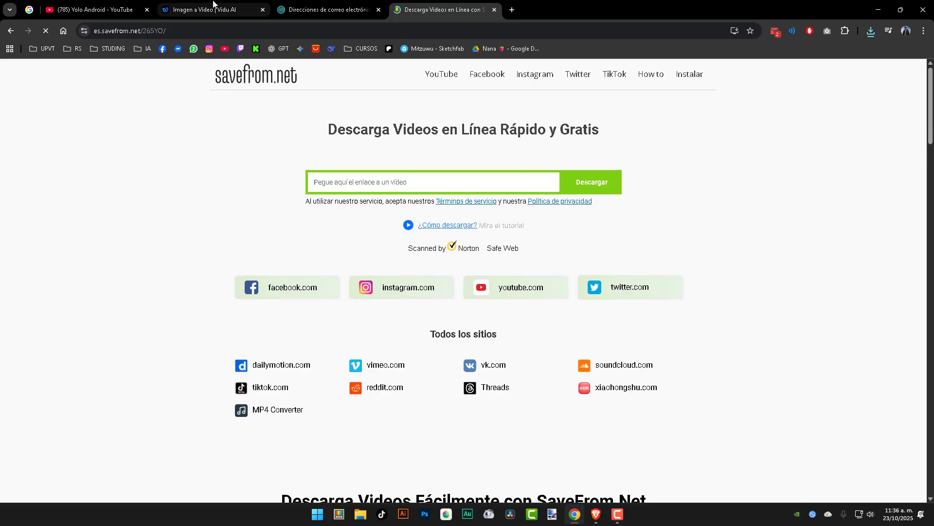
click(213, 6)
click(687, 110)
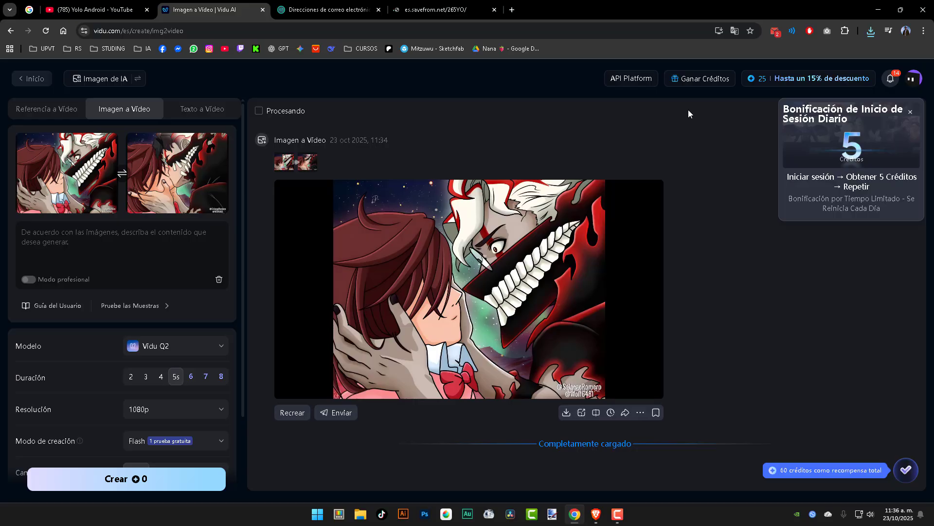